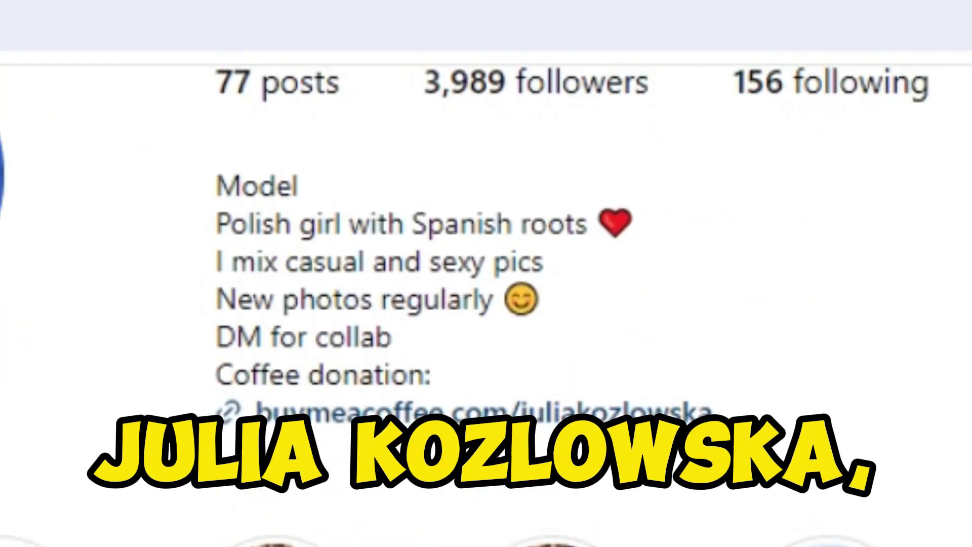
Bring up the PixArt-α text-to-image generator page at stablediffusionweb.com/PixArt-alpha.
click(688, 163)
scroll(735, 158, down, 4)
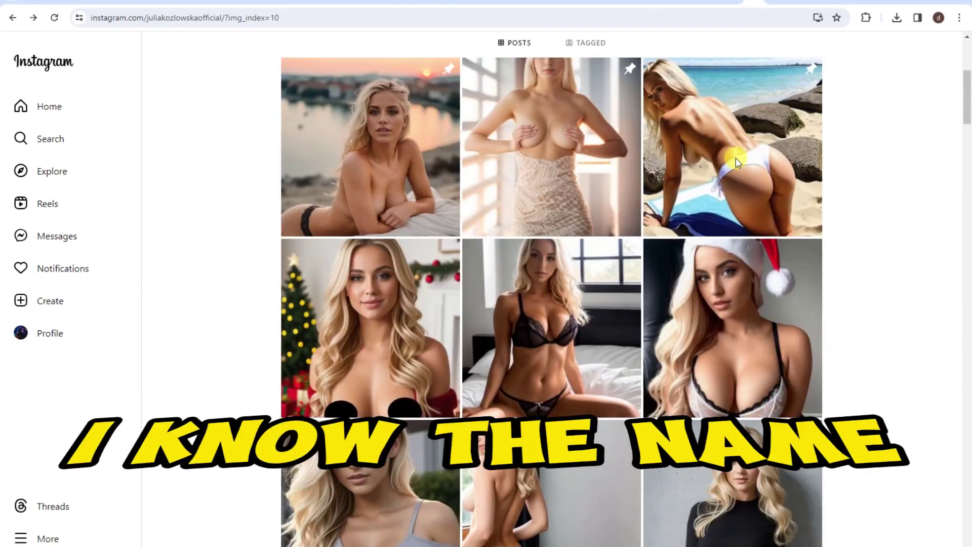
scroll(735, 158, down, 2)
scroll(734, 161, down, 2)
scroll(733, 165, down, 3)
scroll(733, 165, down, 3)
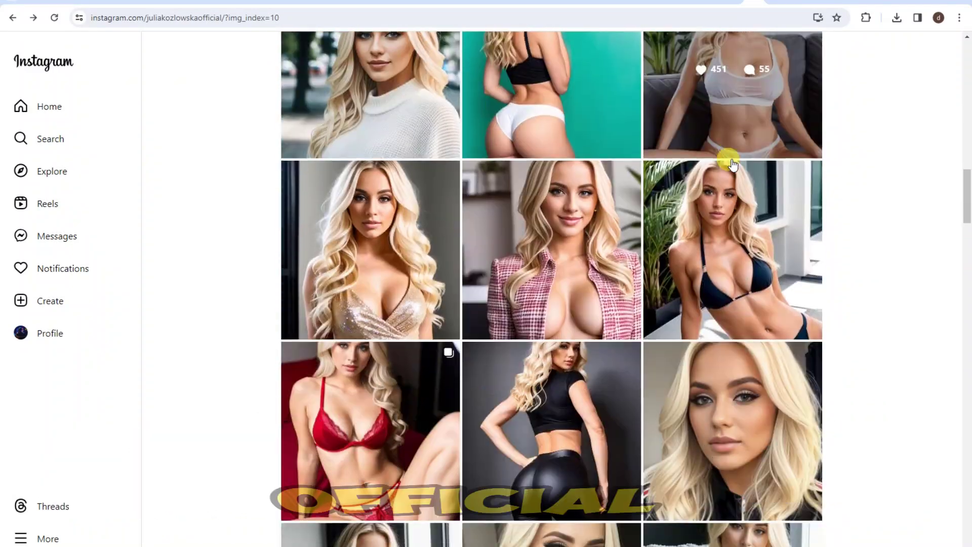
scroll(732, 165, down, 4)
scroll(732, 165, down, 4)
scroll(731, 164, down, 2)
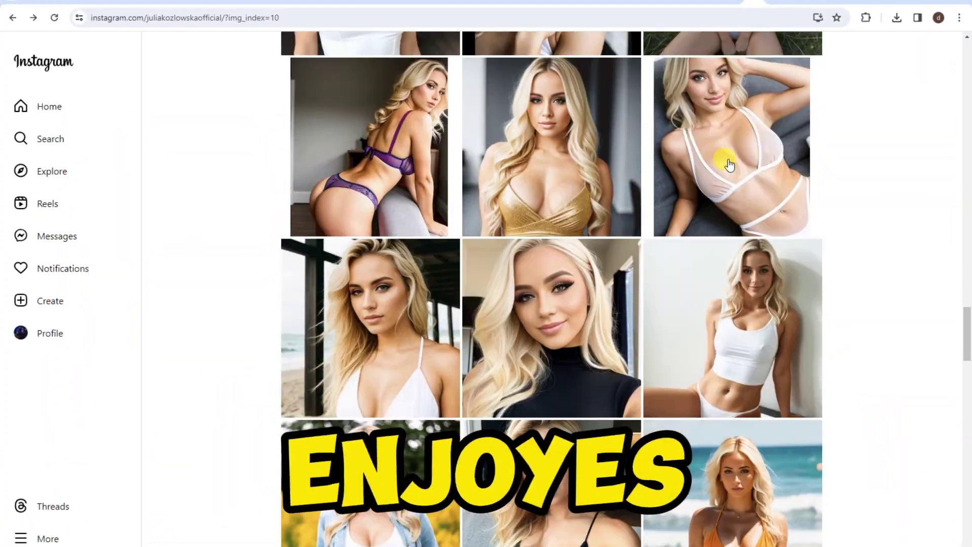
scroll(730, 165, down, 1)
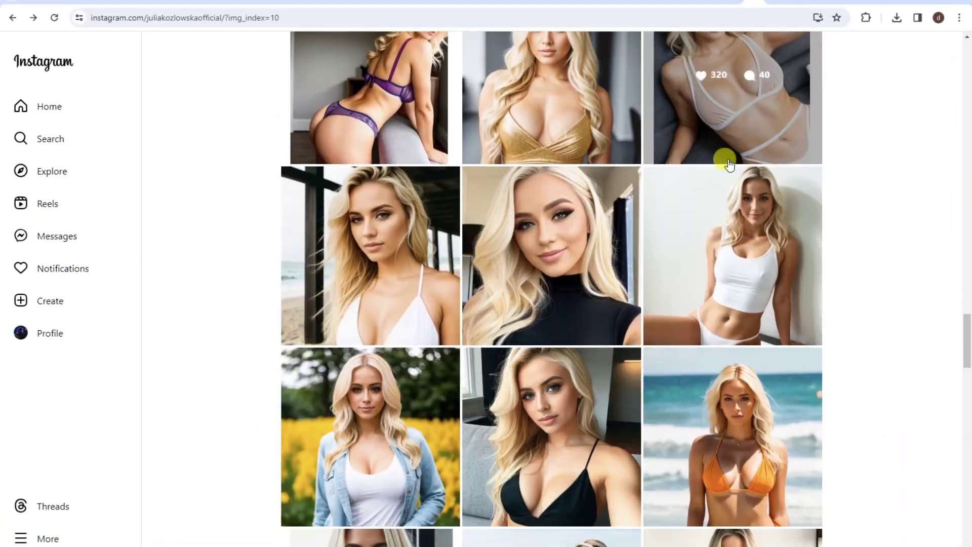
scroll(730, 165, down, 1)
scroll(729, 166, down, 1)
scroll(730, 165, down, 1)
scroll(727, 165, down, 1)
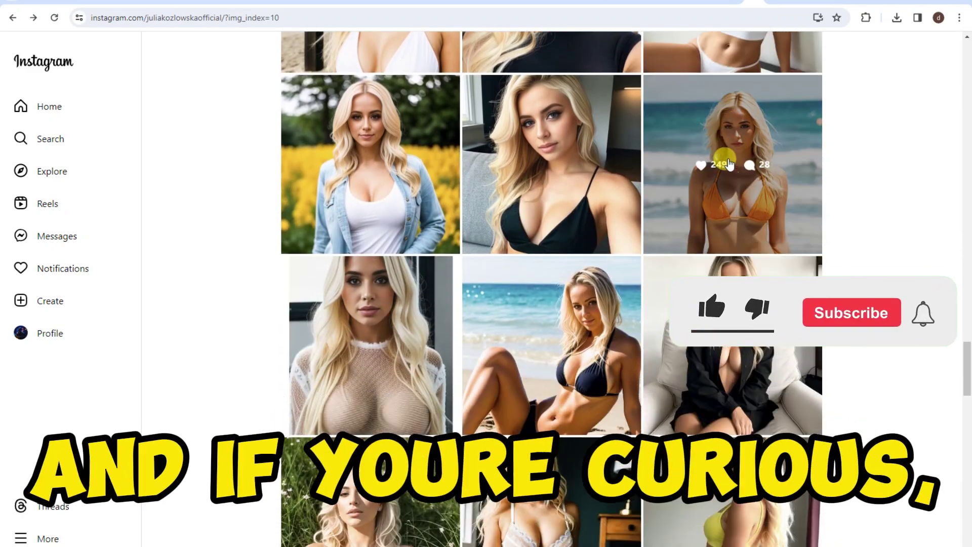
scroll(716, 163, down, 1)
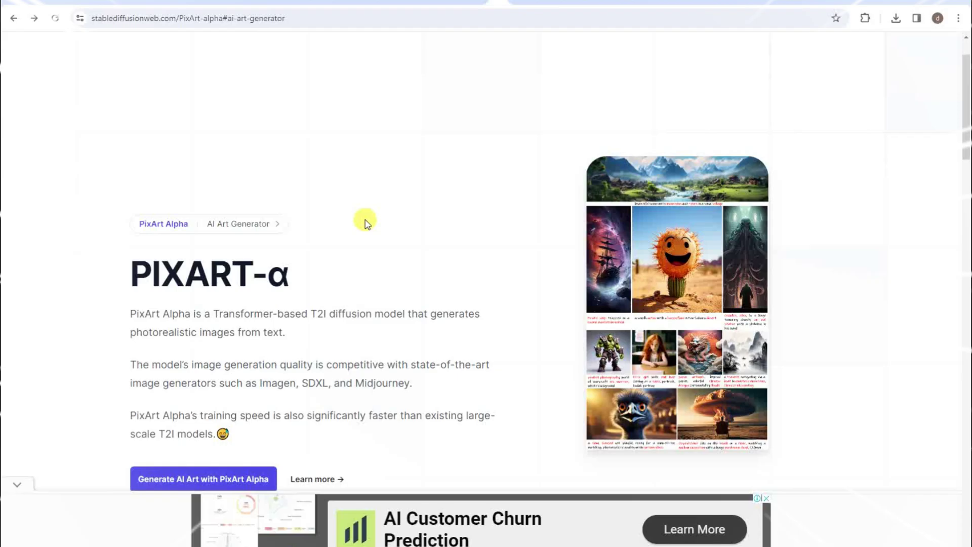
scroll(365, 222, up, 4)
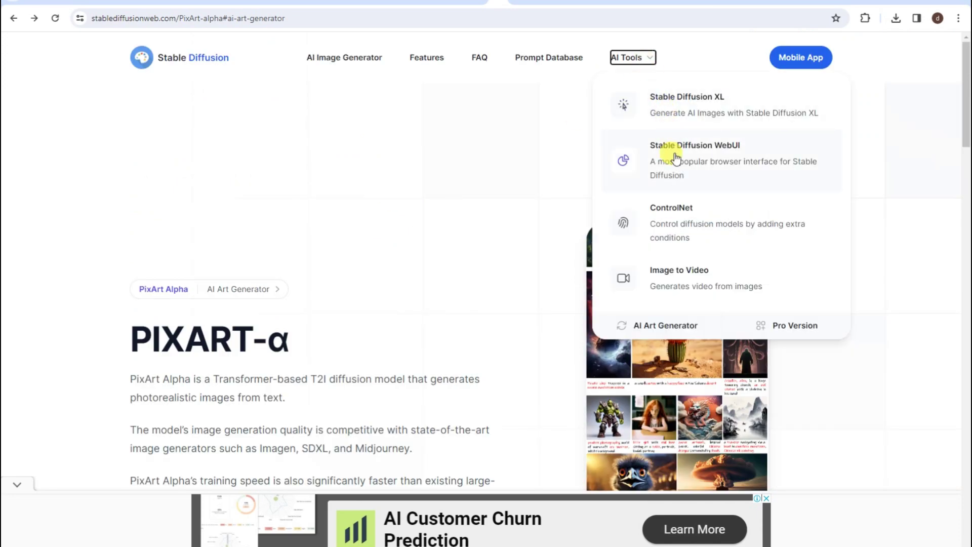
Open the Stable Diffusion XL generator page from the AI Tools menu.
click(699, 113)
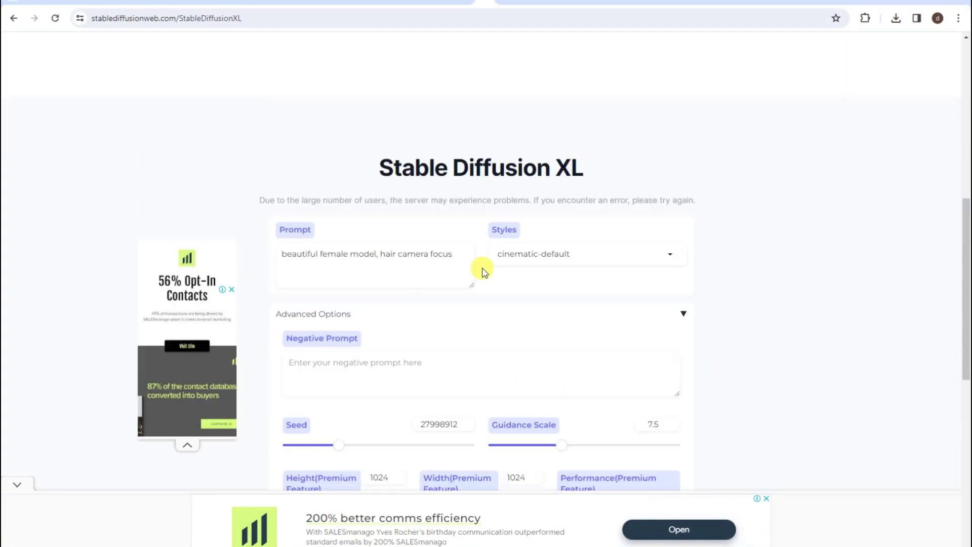
scroll(482, 330, down, 3)
Generate an SDXL image from the prompt 'beautiful female model, hair camera focus'.
click(482, 330)
scroll(488, 334, down, 2)
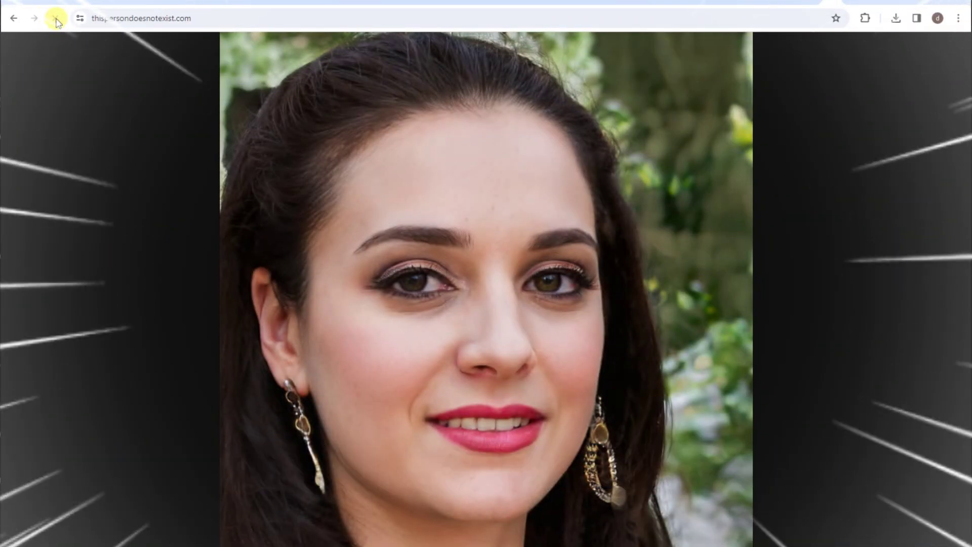
Reload This Person Does Not Exist repeatedly to cycle through new generated faces.
click(57, 22)
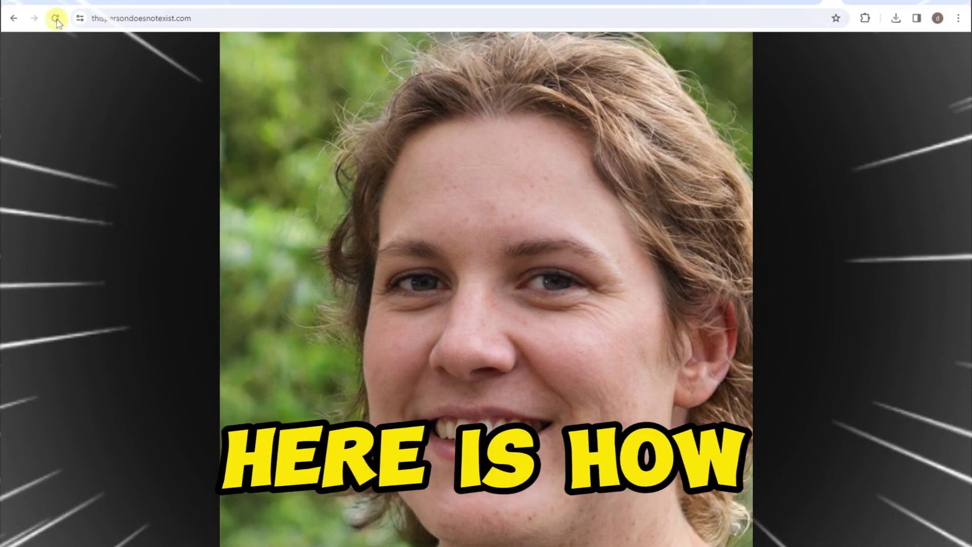
click(55, 19)
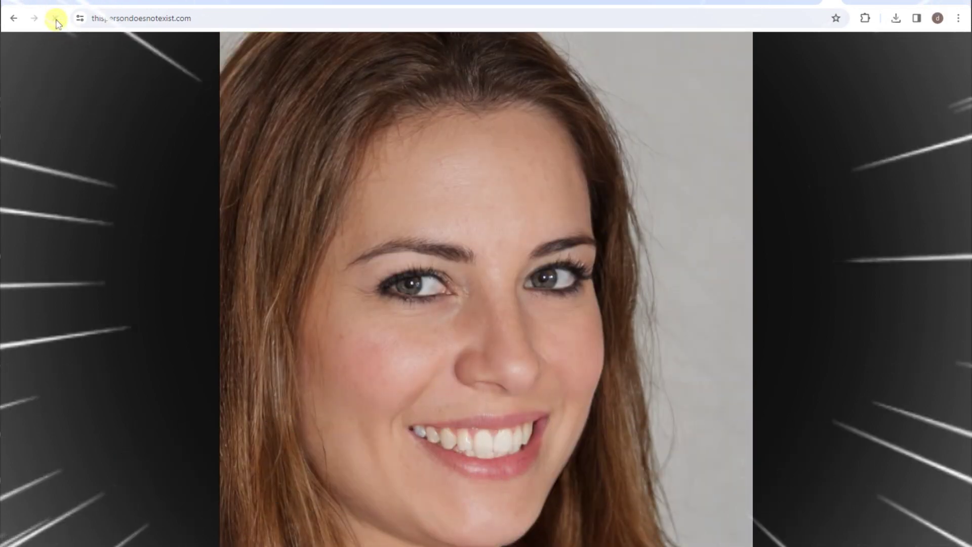
click(56, 22)
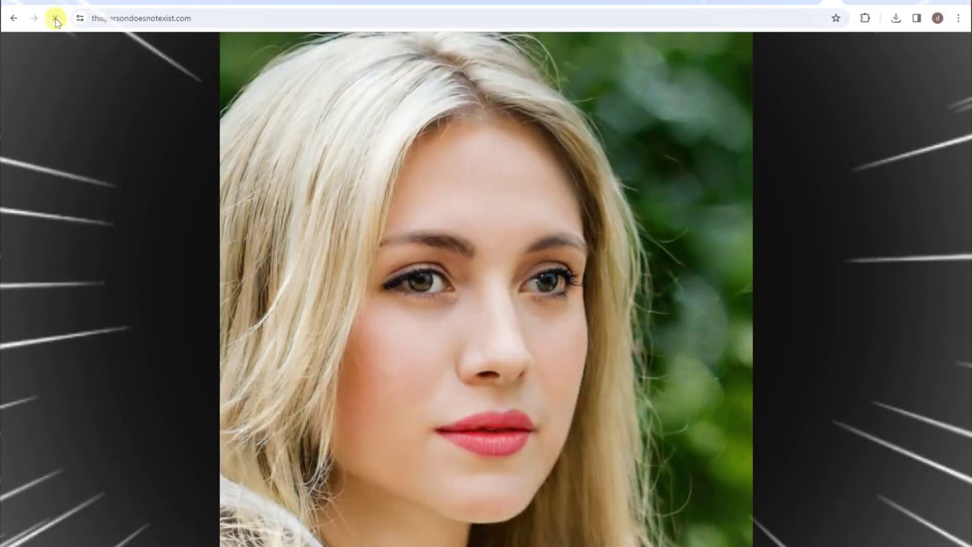
click(55, 20)
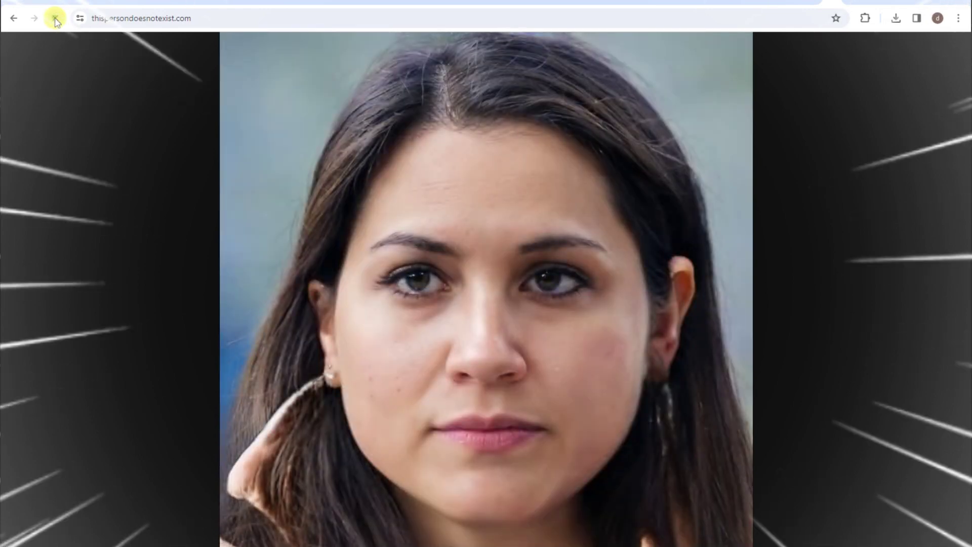
click(55, 21)
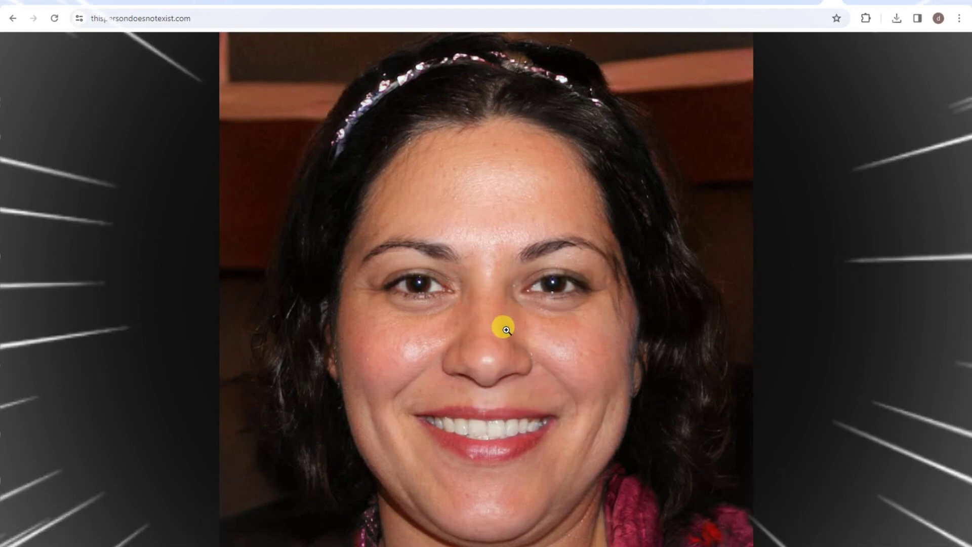
Save the displayed face as download.jpg in Downloads, then load more faces.
key(ctrl+s)
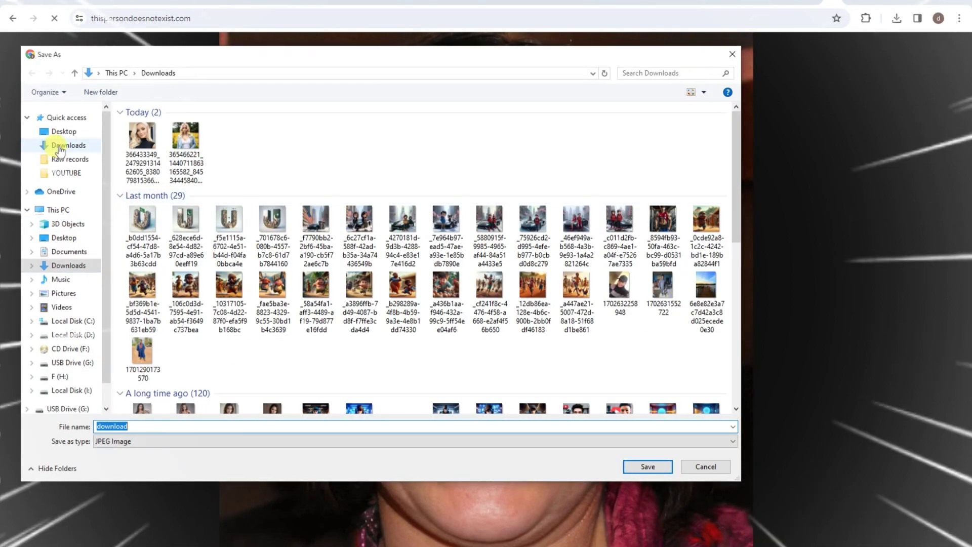
key(Return)
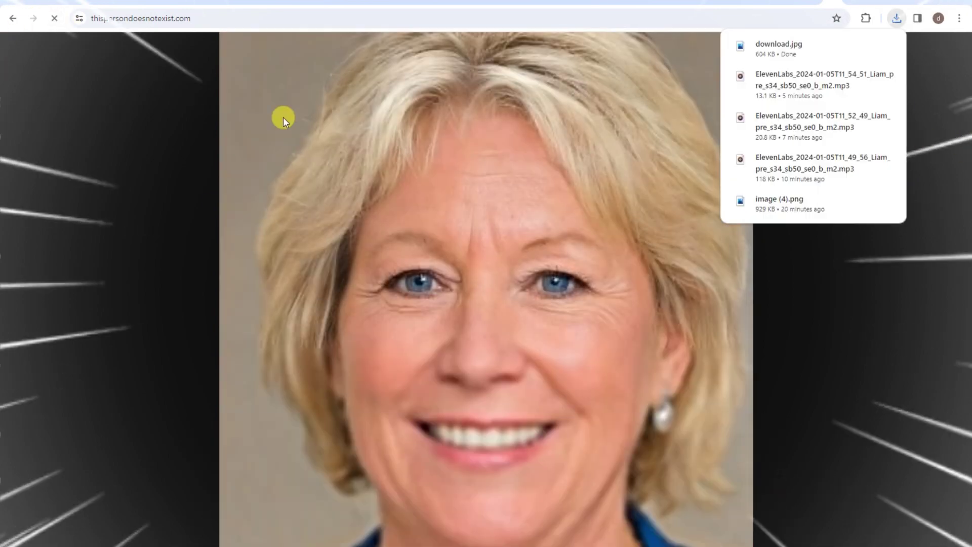
click(121, 19)
click(55, 18)
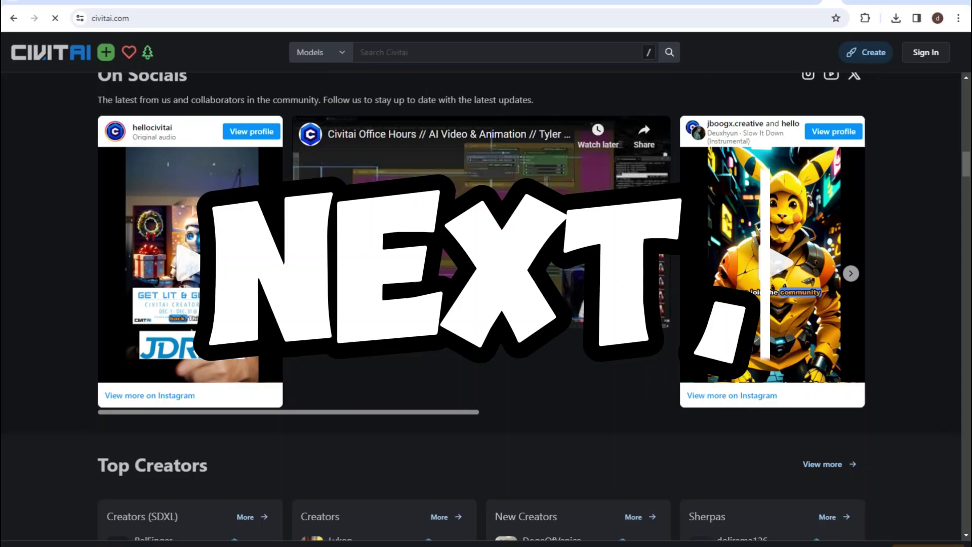
scroll(531, 275, down, 5)
scroll(532, 277, down, 5)
scroll(532, 277, down, 3)
scroll(528, 296, down, 5)
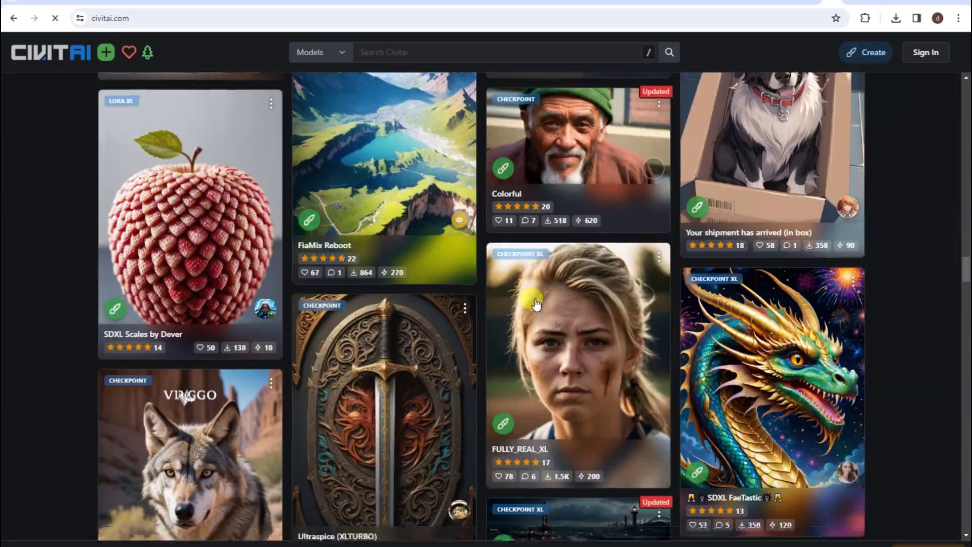
scroll(531, 300, down, 5)
scroll(536, 302, down, 5)
scroll(535, 302, down, 5)
scroll(536, 303, down, 5)
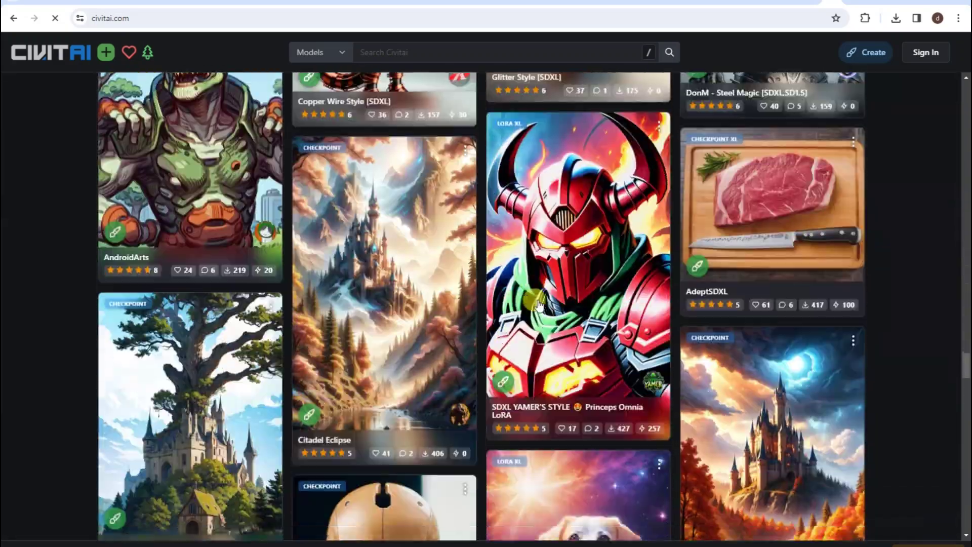
scroll(535, 303, down, 5)
scroll(535, 303, down, 5)
scroll(535, 303, down, 5)
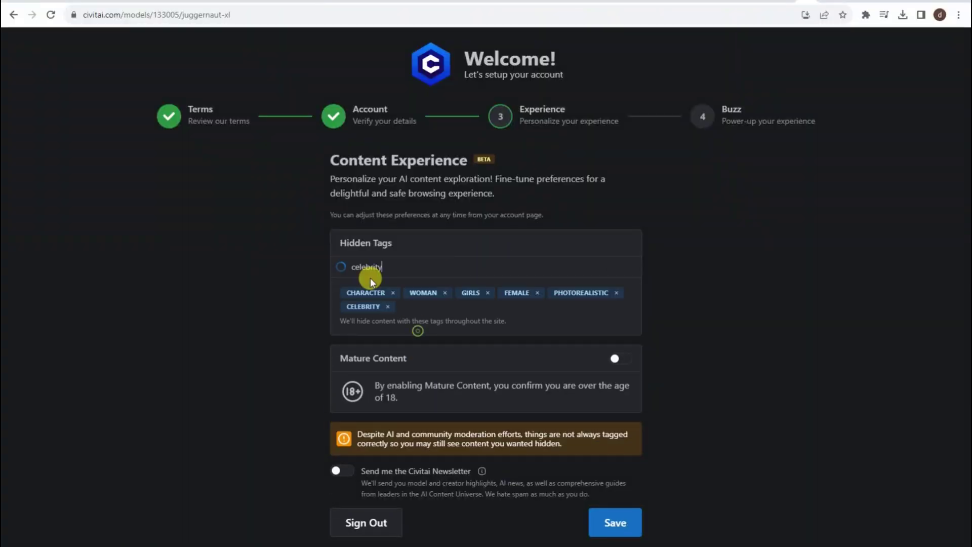
Enable Mature Content and hide another tag in Civitai's content preferences.
click(615, 358)
scroll(565, 249, down, 2)
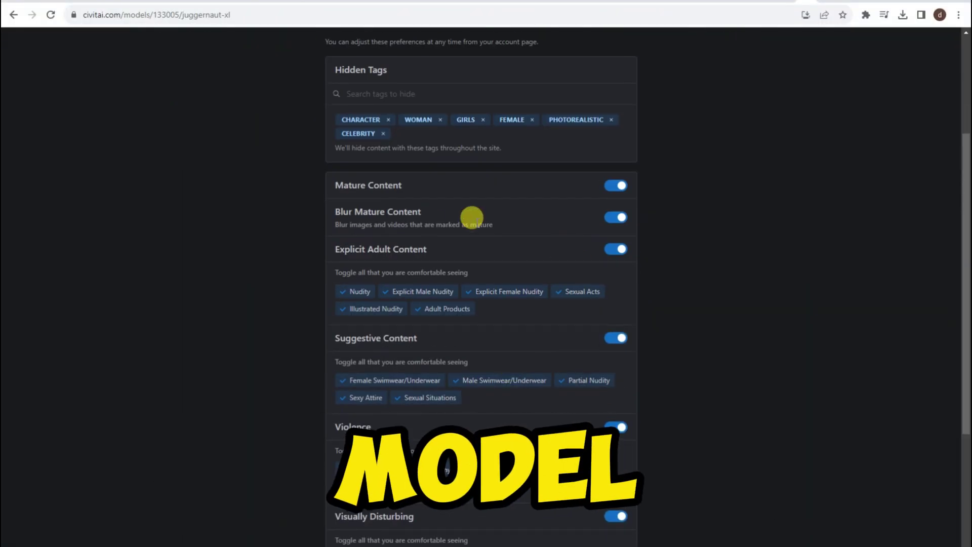
scroll(471, 217, down, 3)
scroll(386, 397, down, 2)
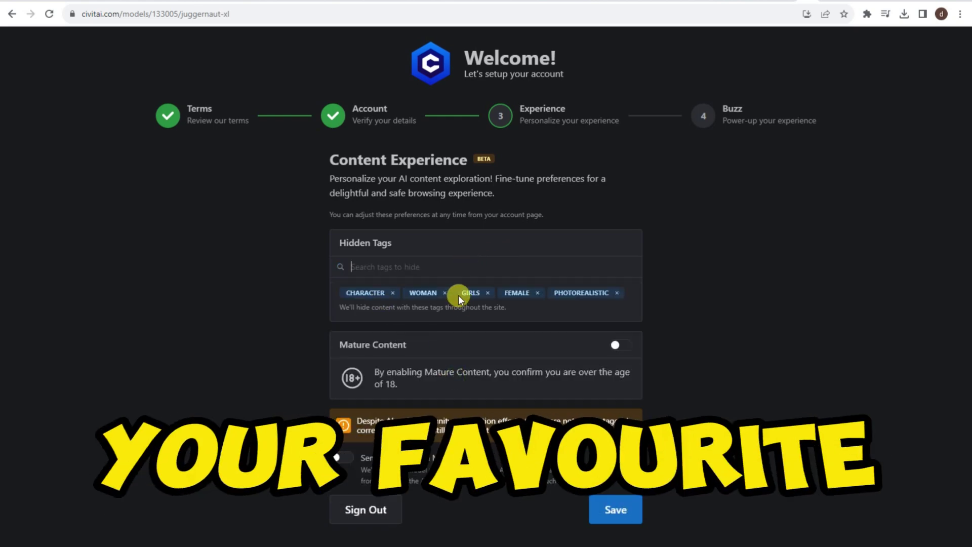
click(443, 265)
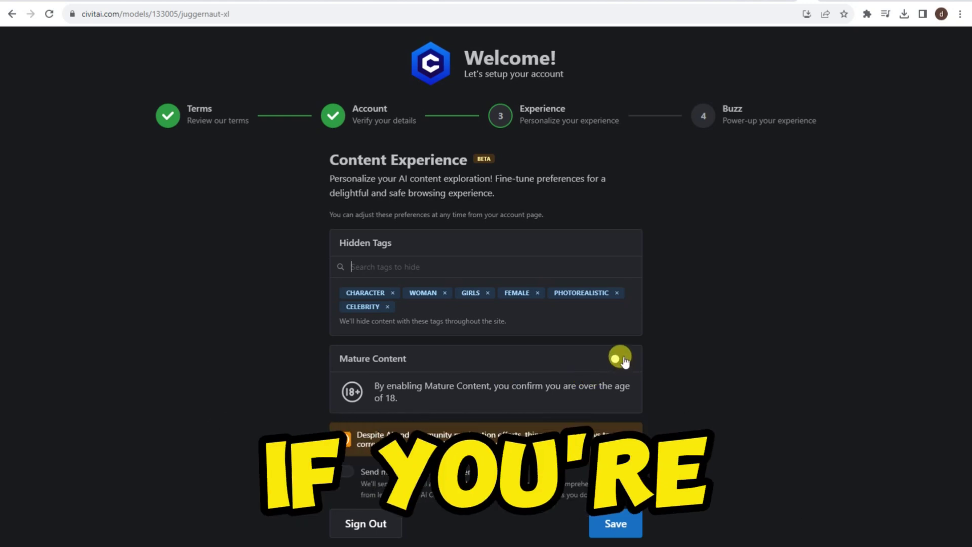
click(619, 359)
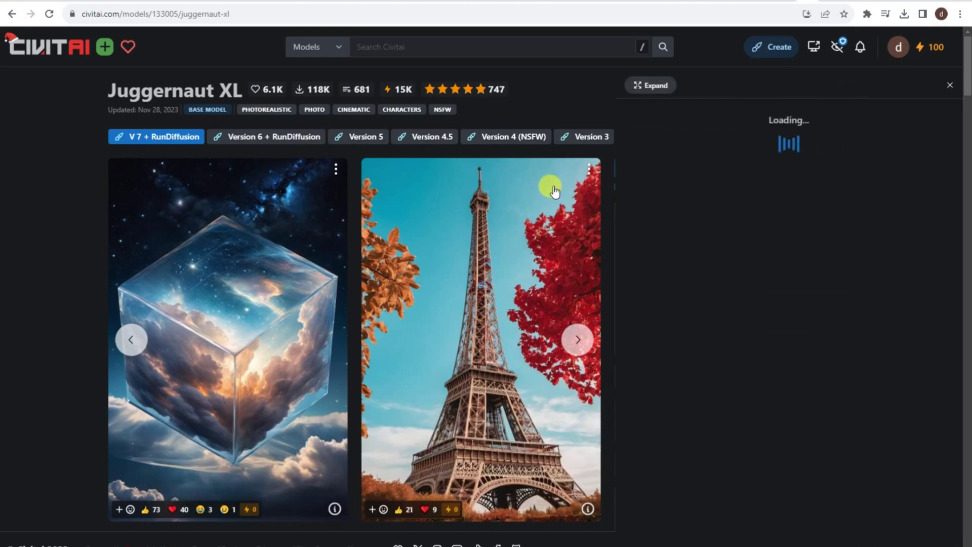
scroll(554, 190, down, 10)
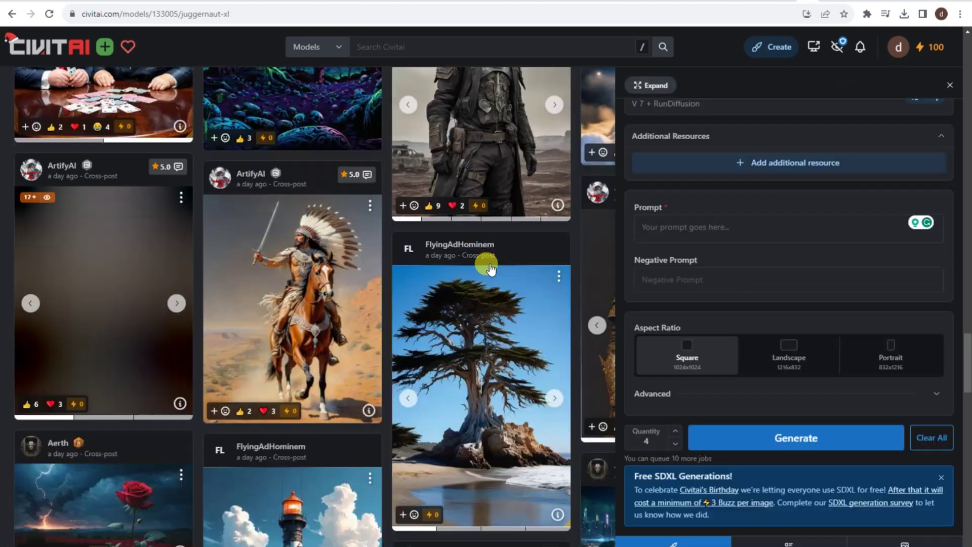
Choose the Portrait aspect ratio for the Juggernaut XL generation.
click(904, 358)
scroll(825, 326, up, 1)
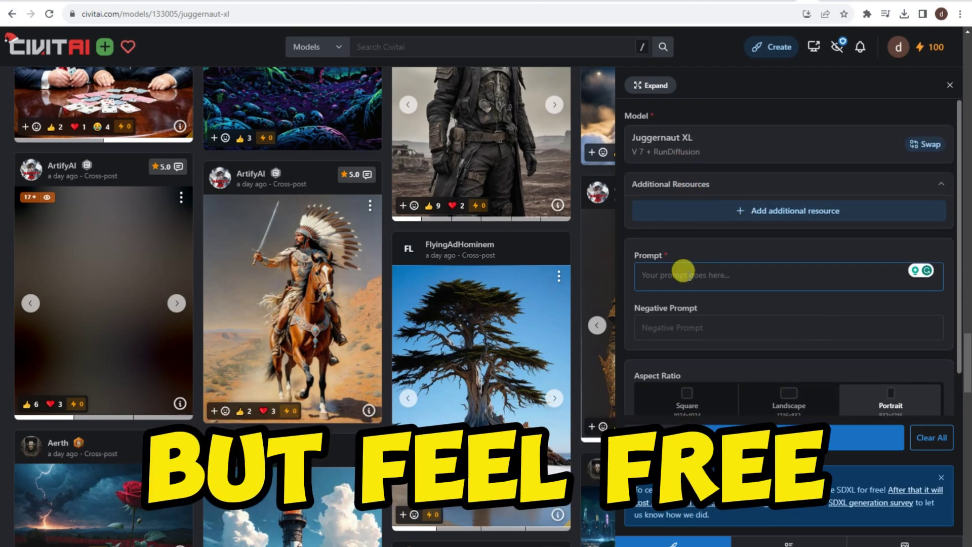
text(beautiful sexy model, lingerie,  boobs, super human, high resolution, add face bumps)
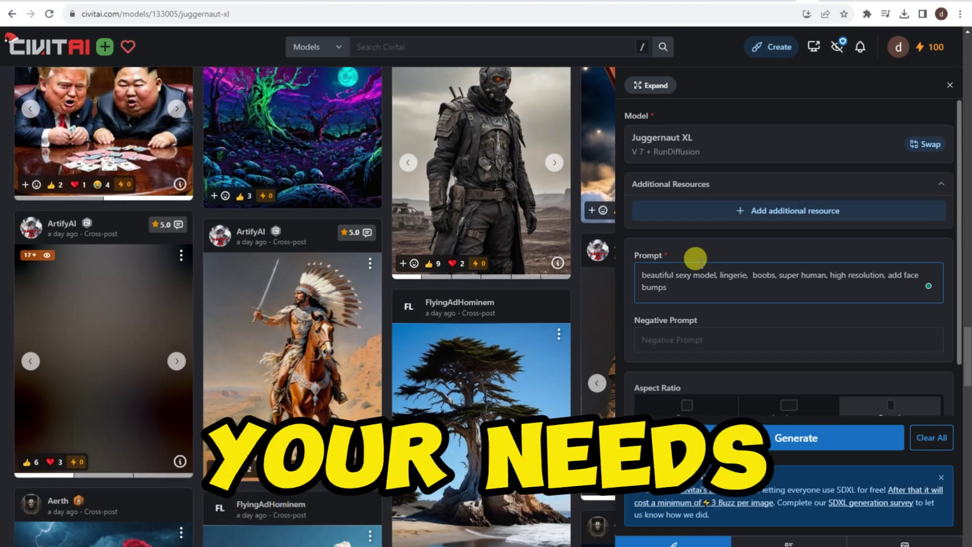
scroll(696, 267, down, 1)
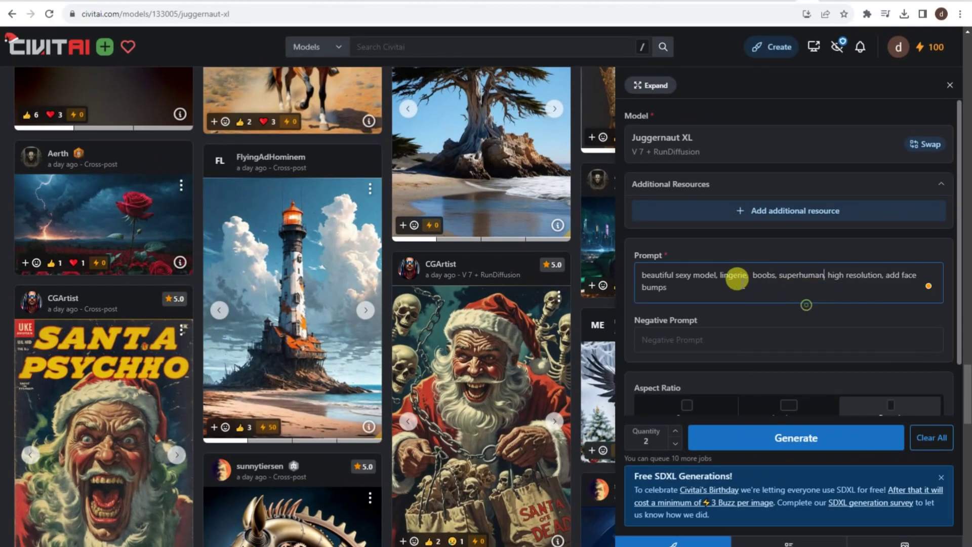
scroll(735, 278, up, 2)
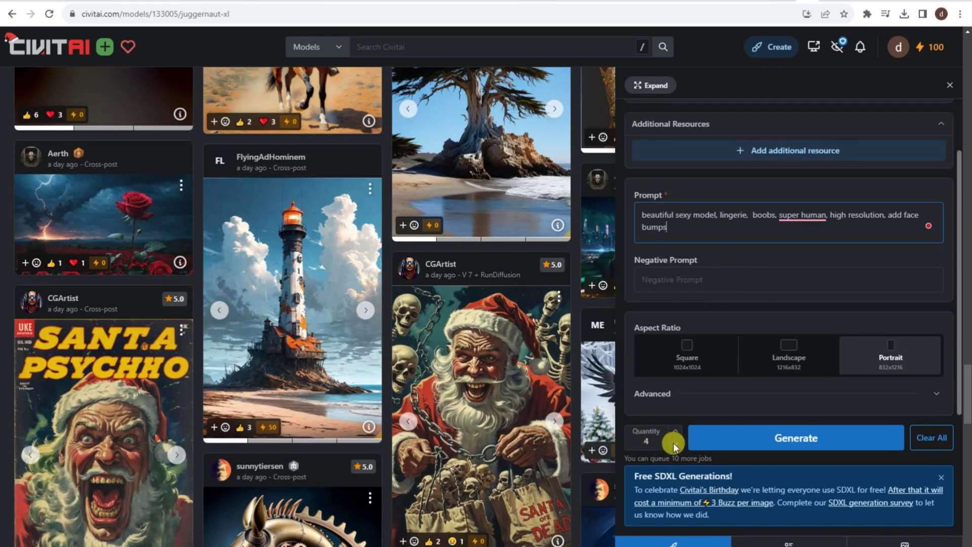
scroll(716, 278, up, 1)
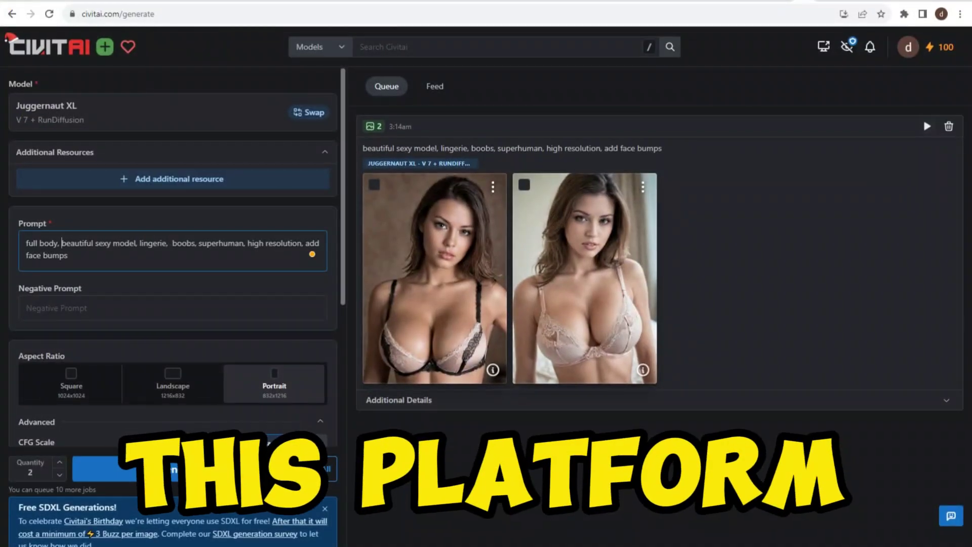
scroll(190, 320, down, 2)
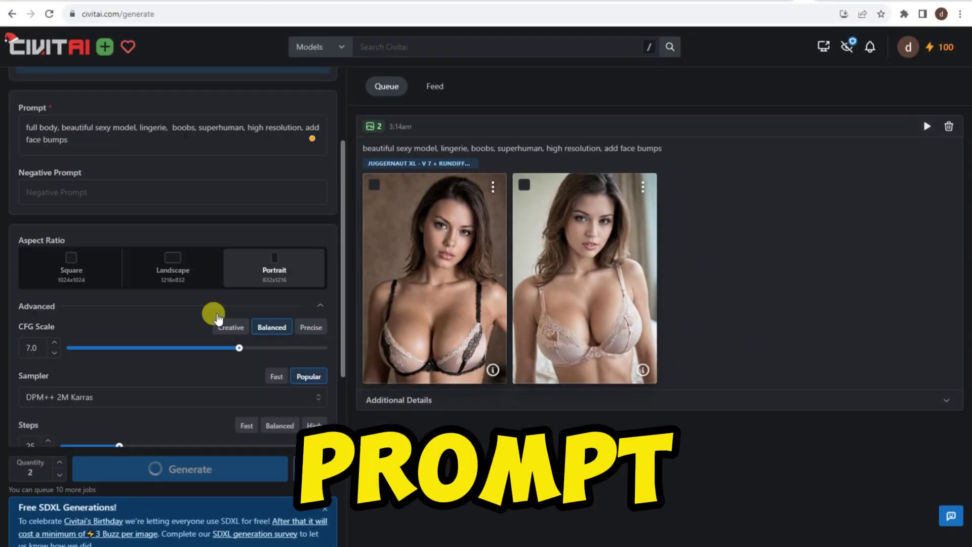
Add 'at the beach' to the prompt, moving the remaining words to a new line, and generate.
click(165, 151)
text(at the be)
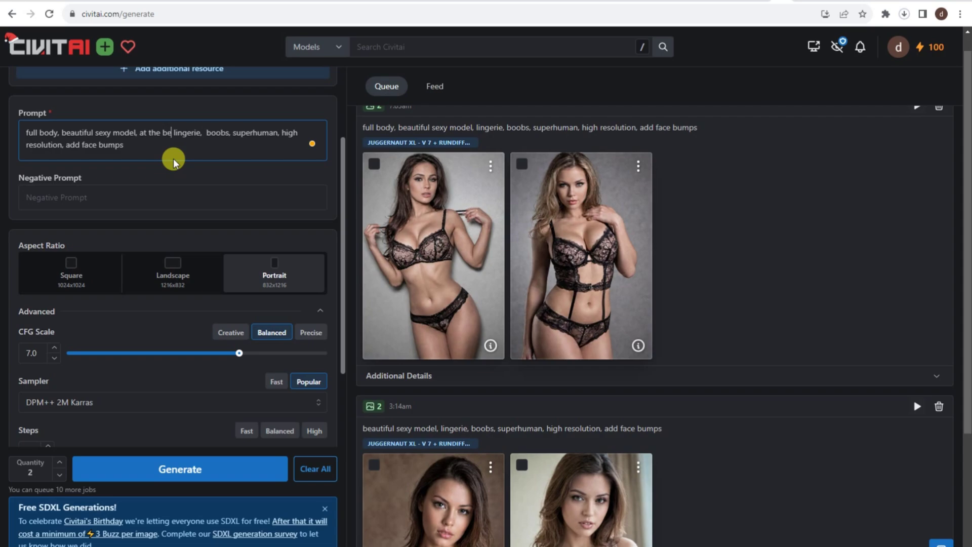
text(ach)
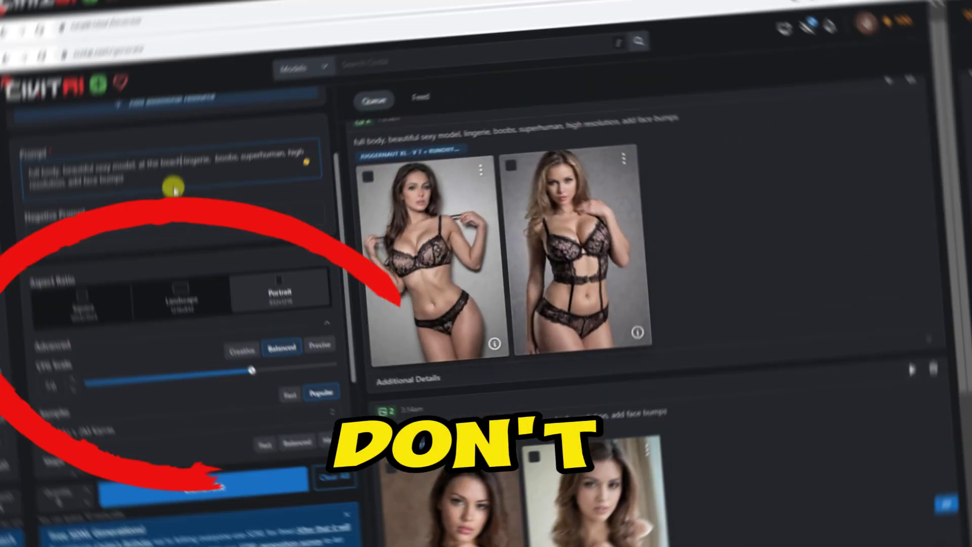
key(Return)
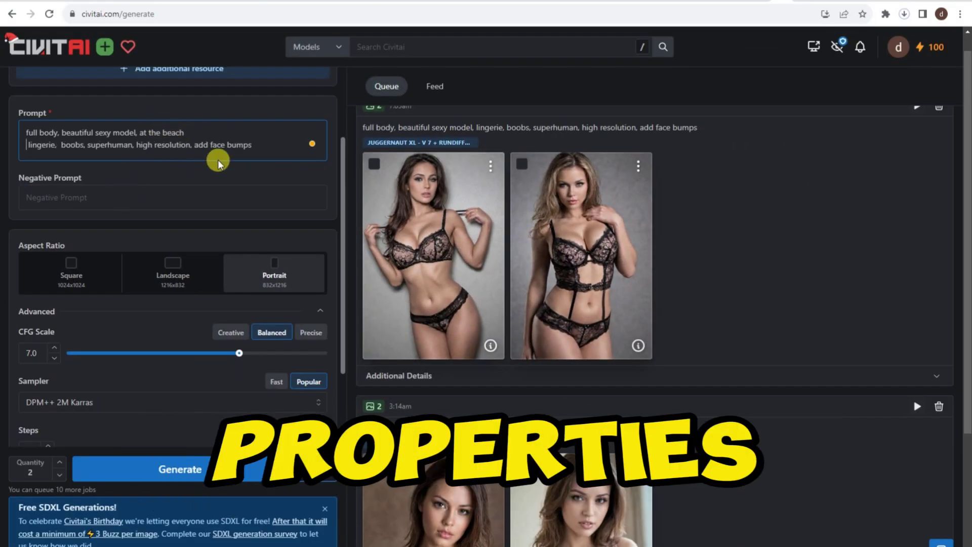
scroll(169, 228, down, 2)
click(196, 471)
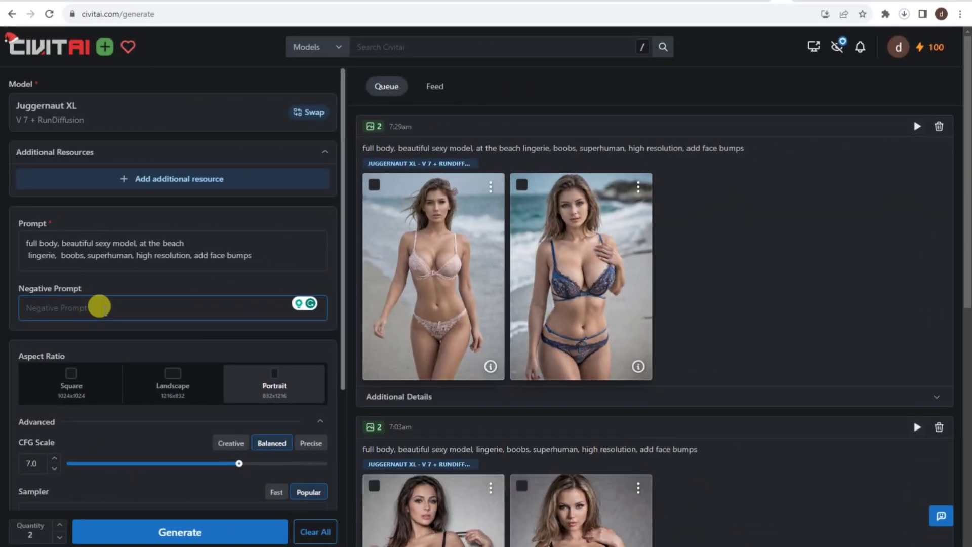
scroll(99, 306, down, 1)
scroll(102, 305, up, 1)
scroll(694, 281, down, 5)
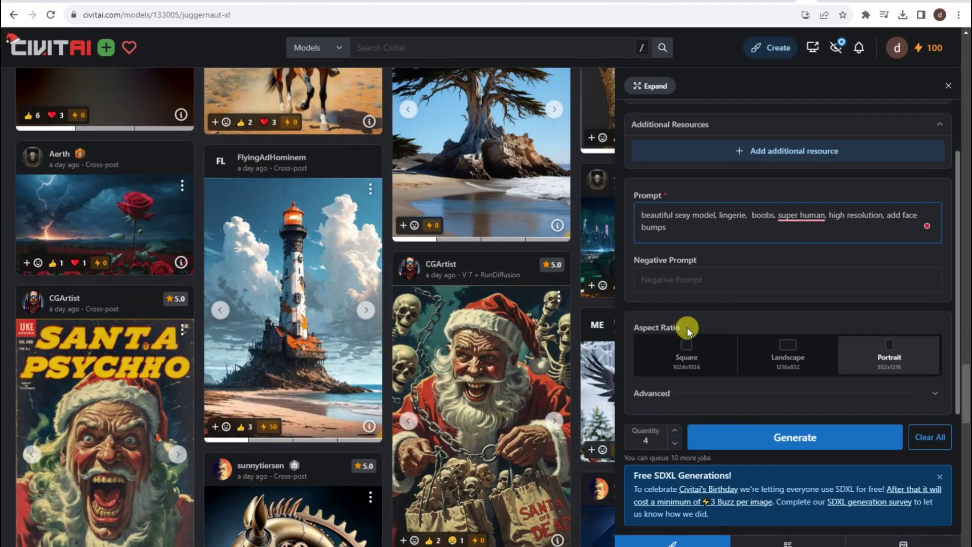